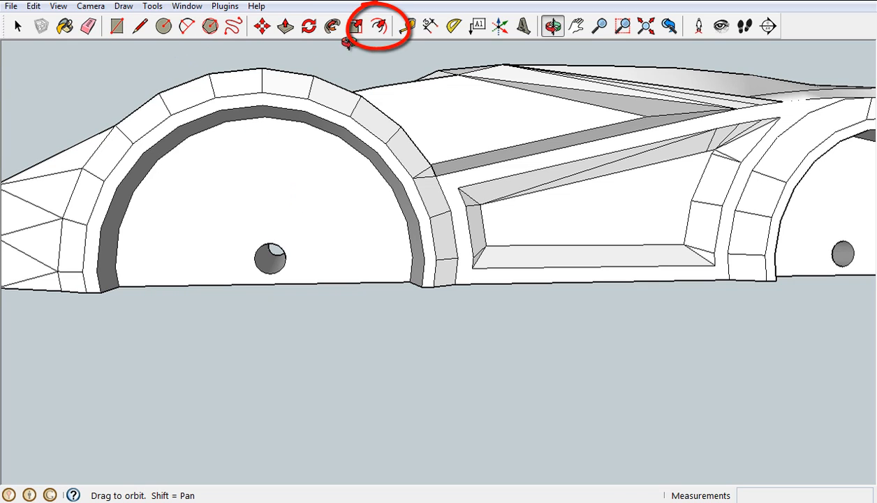
- Offset the axle hole's edge outward to outline a wheel about 26 mm in diameter inside the large wheel arch
{"action": "left_click", "coordinate": [379, 27]}
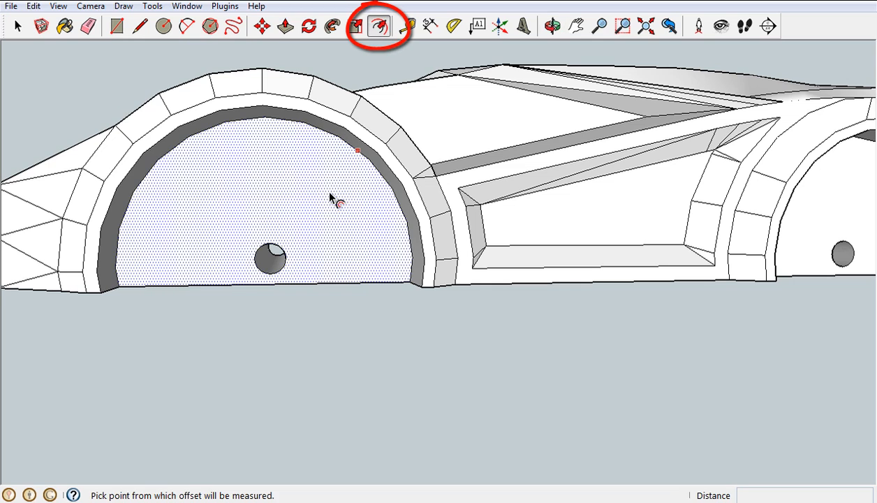
{"action": "left_click", "coordinate": [282, 250]}
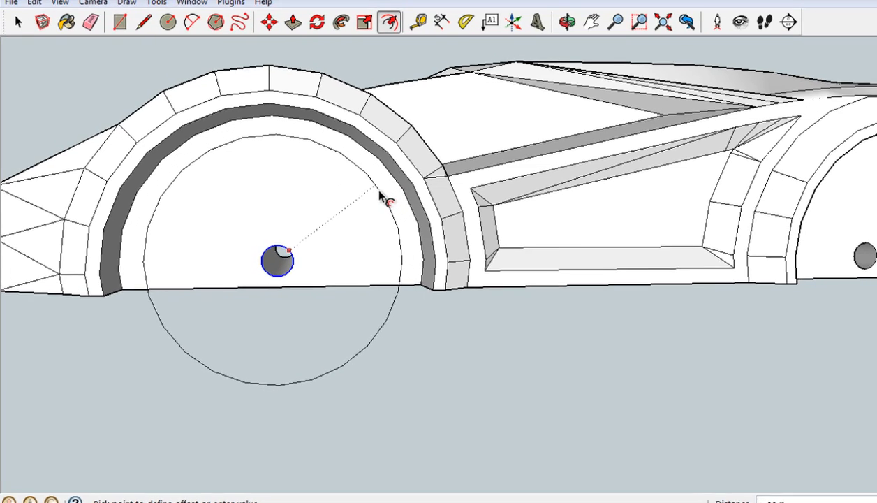
{"action": "left_click", "coordinate": [372, 196]}
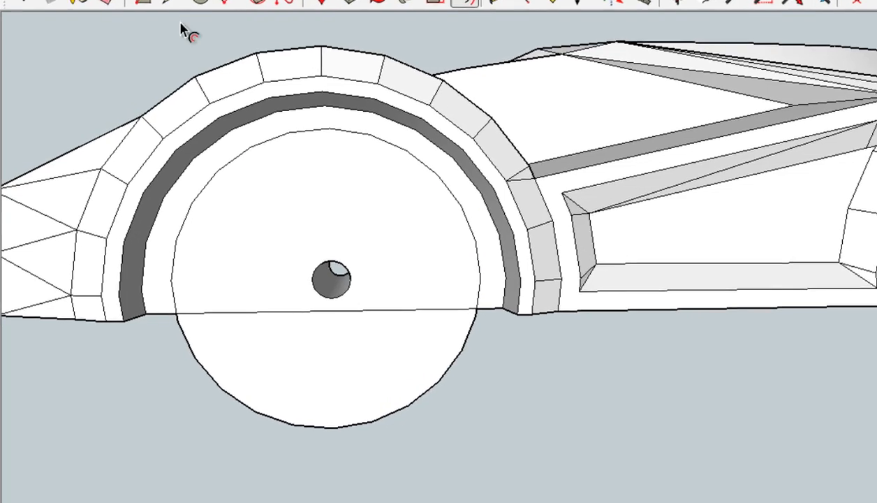
- Measure the vertical distance from the car body's bottom edge to the lowest point of the wheel outline
{"action": "left_click", "coordinate": [478, 4]}
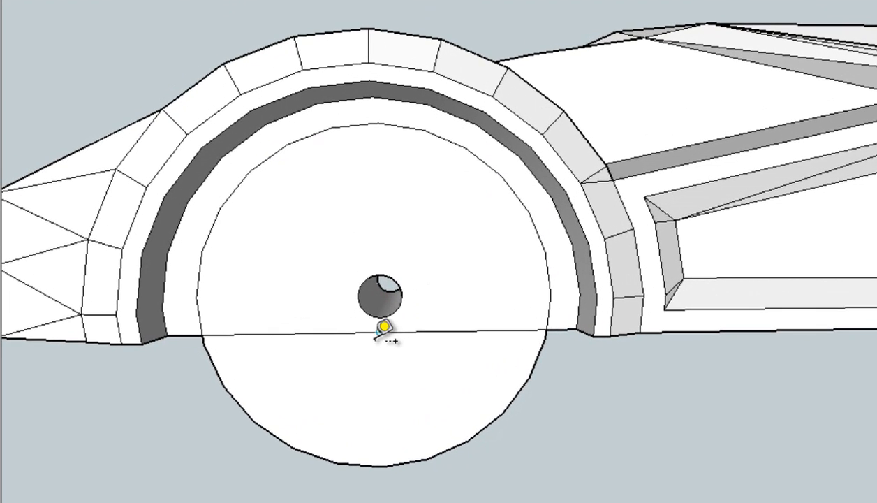
{"action": "left_click", "coordinate": [380, 332]}
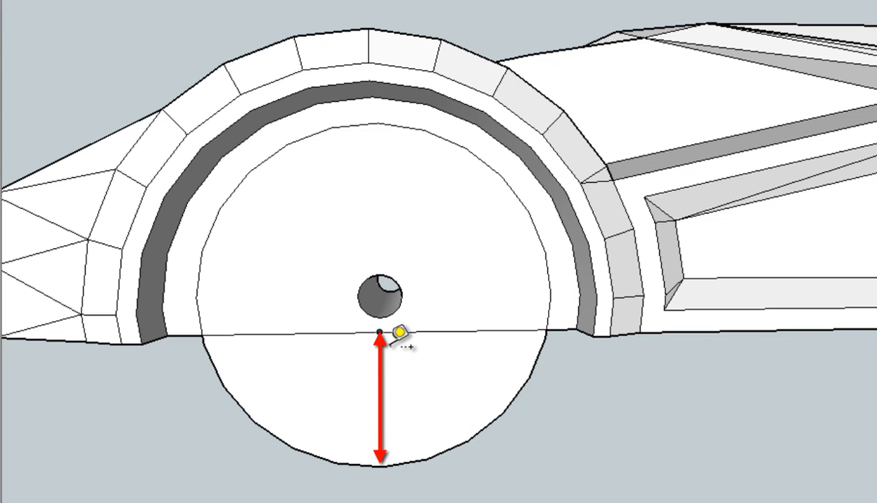
{"action": "left_click", "coordinate": [380, 331]}
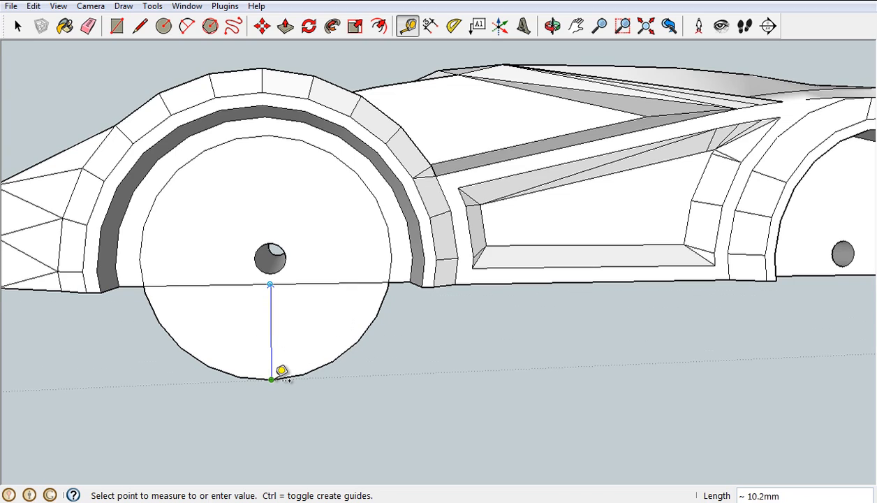
{"action": "key", "text": "Escape"}
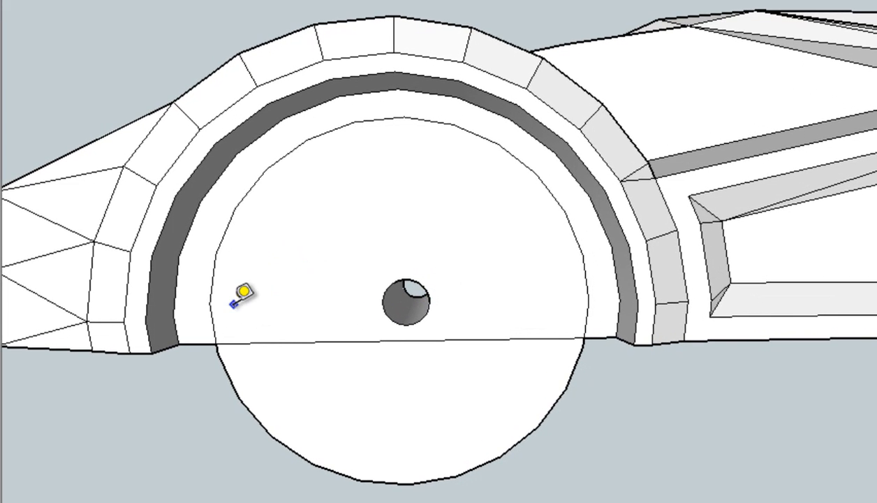
- Measure the wheel outline's diameter between opposite points through the axle hole, and undo any guide this creates
{"action": "left_click", "coordinate": [209, 302]}
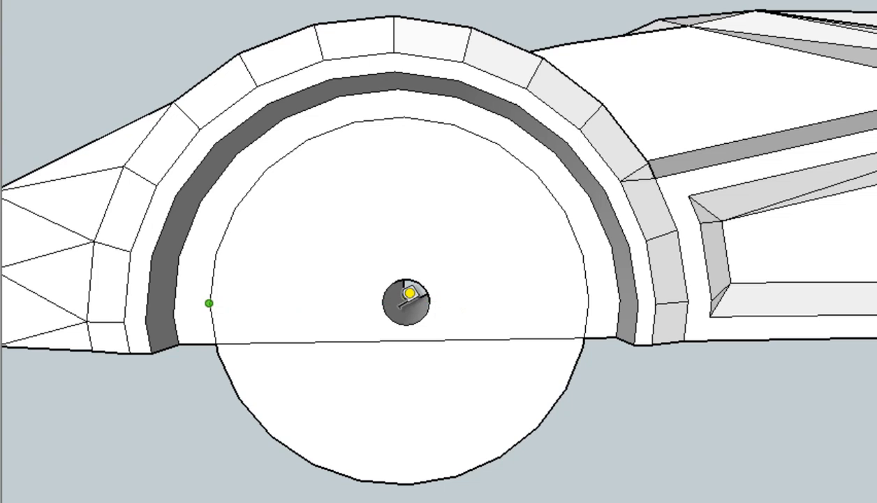
{"action": "left_click", "coordinate": [592, 296]}
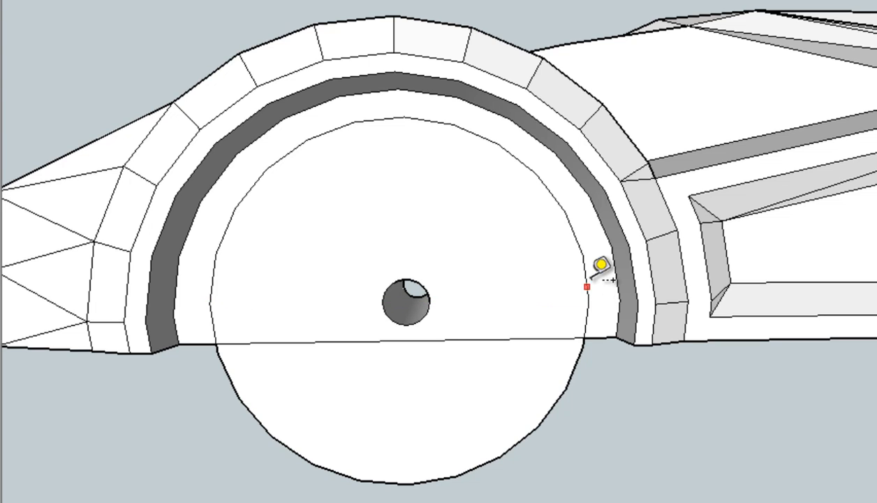
{"action": "left_click", "coordinate": [565, 210]}
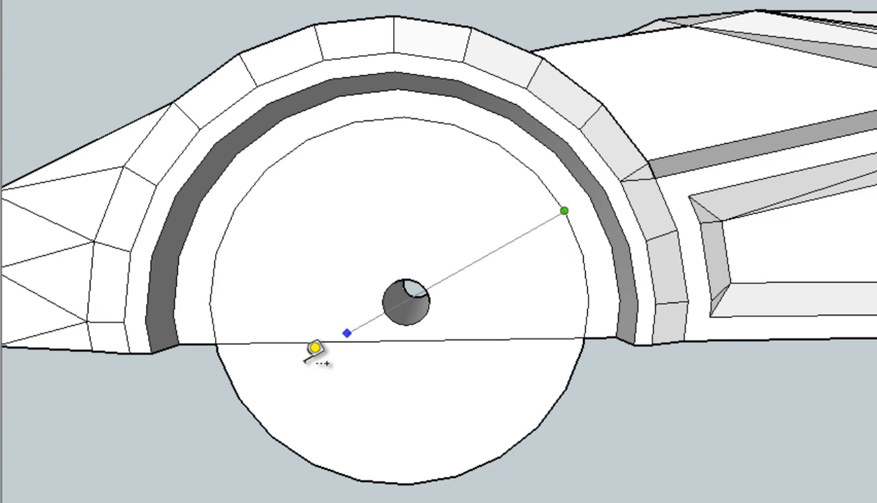
{"action": "left_click", "coordinate": [238, 398]}
{"action": "key", "text": "ctrl+z"}
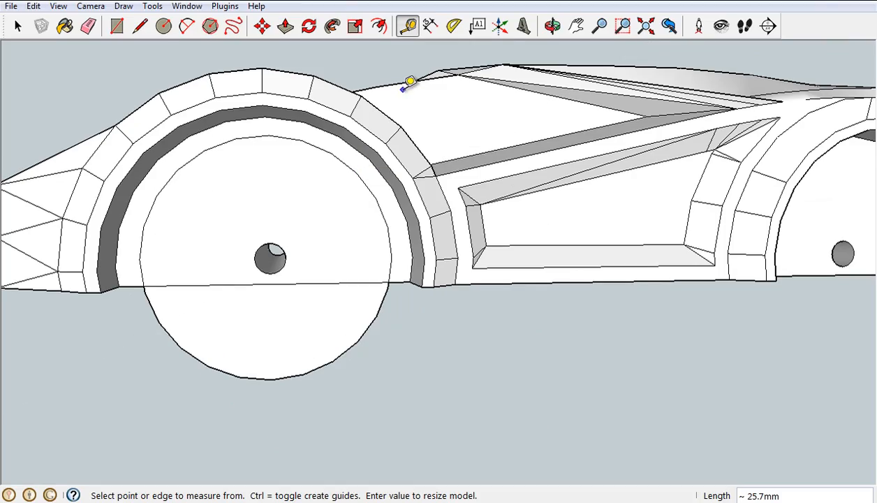
- Measure the depth of the wheel arch, starting from its inner lower corner
{"action": "left_click", "coordinate": [550, 25]}
{"action": "left_click_drag", "start_coordinate": [325, 187], "coordinate": [205, 318]}
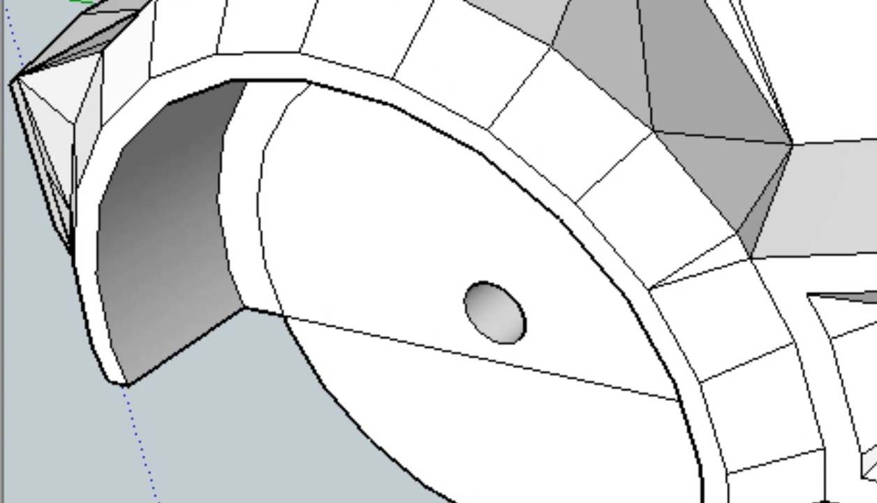
{"action": "left_click", "coordinate": [246, 310]}
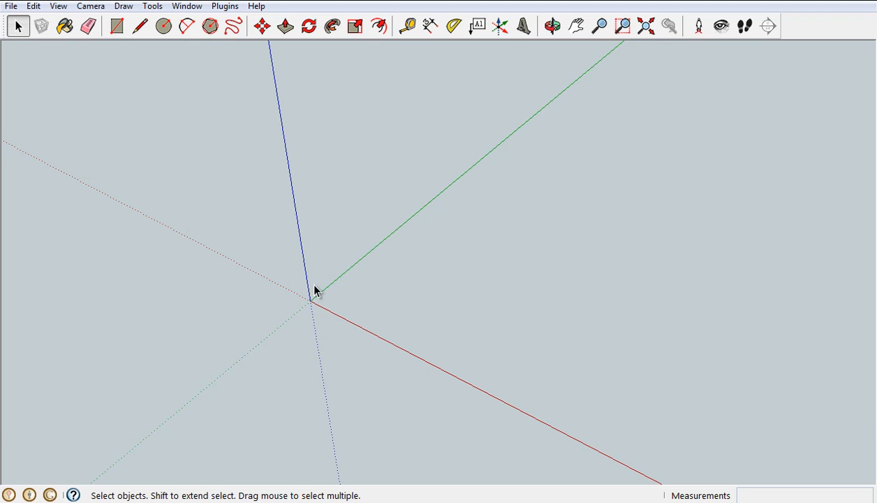
- Try a 24-sided circle centred on the origin with a radius of about 996 mm, and undo it
{"action": "left_click", "coordinate": [163, 28]}
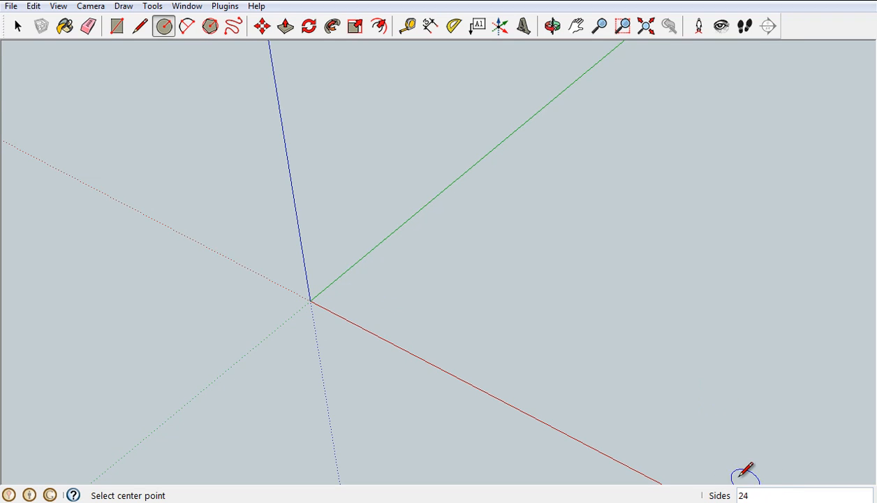
{"action": "left_click", "coordinate": [310, 301]}
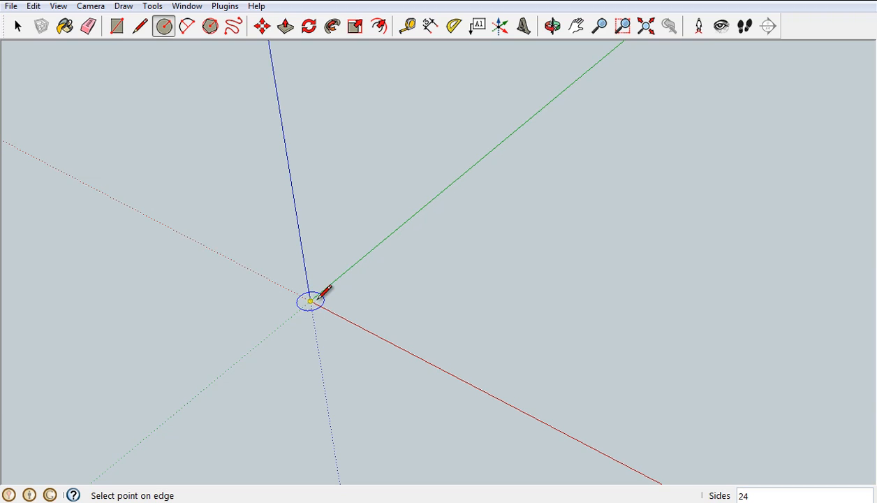
{"action": "left_click", "coordinate": [476, 296]}
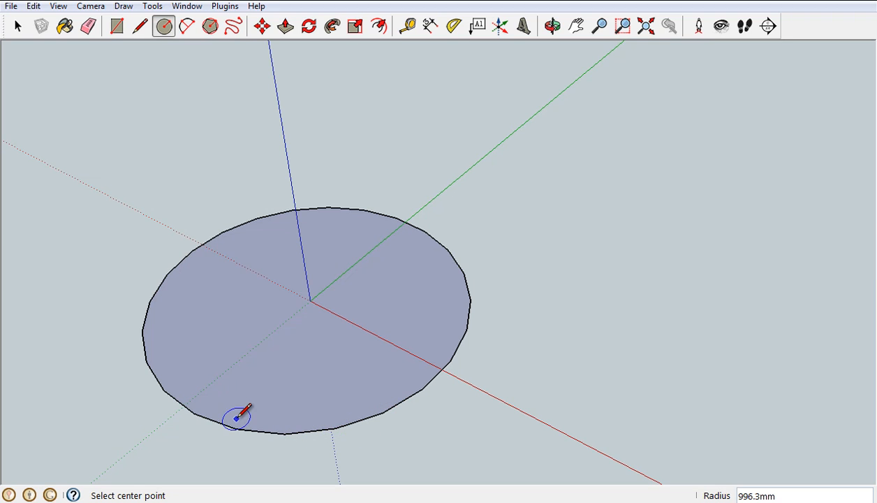
{"action": "key", "text": "ctrl+z"}
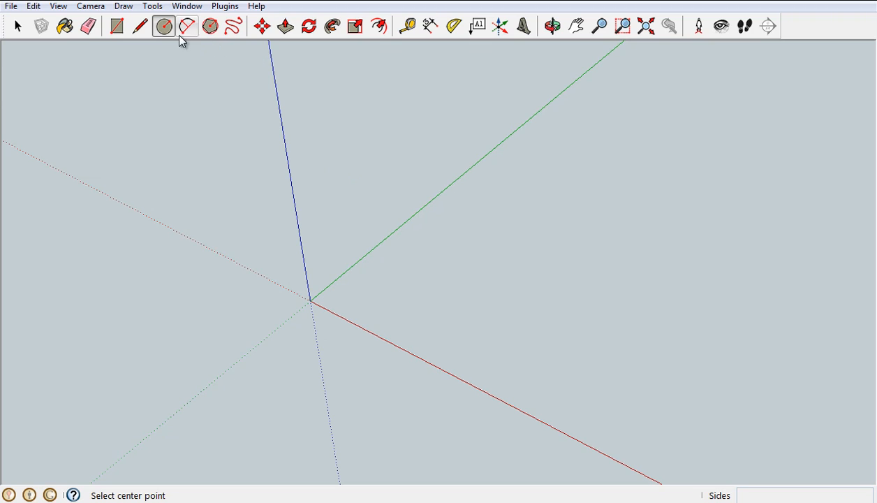
- Set the Circle tool to 200 sides for a smoother wheel outline
{"action": "left_click", "coordinate": [139, 25]}
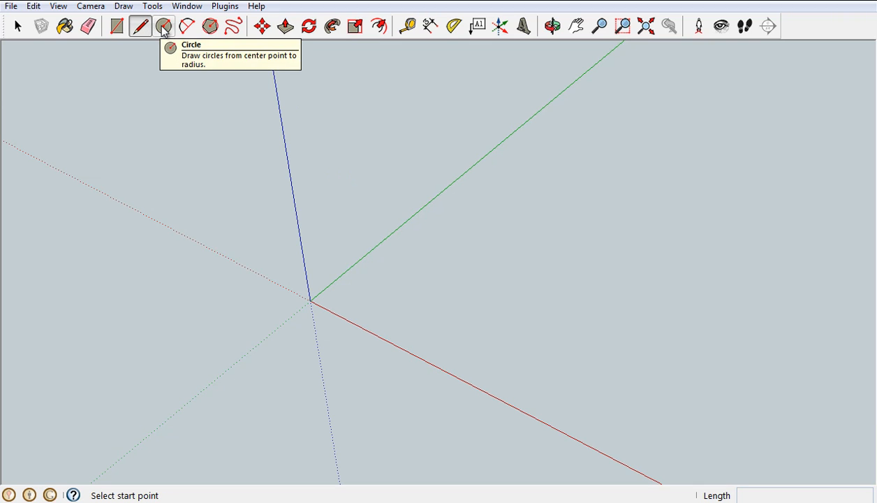
{"action": "left_click", "coordinate": [163, 26]}
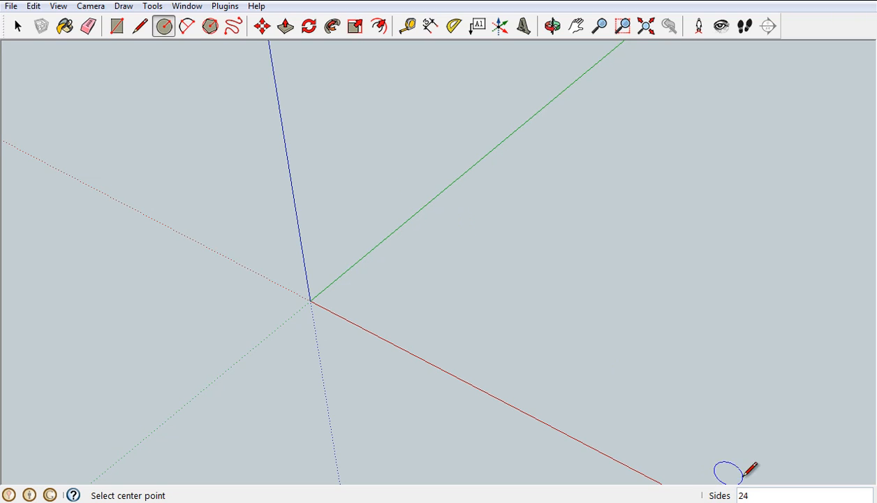
{"action": "type", "text": "200"}
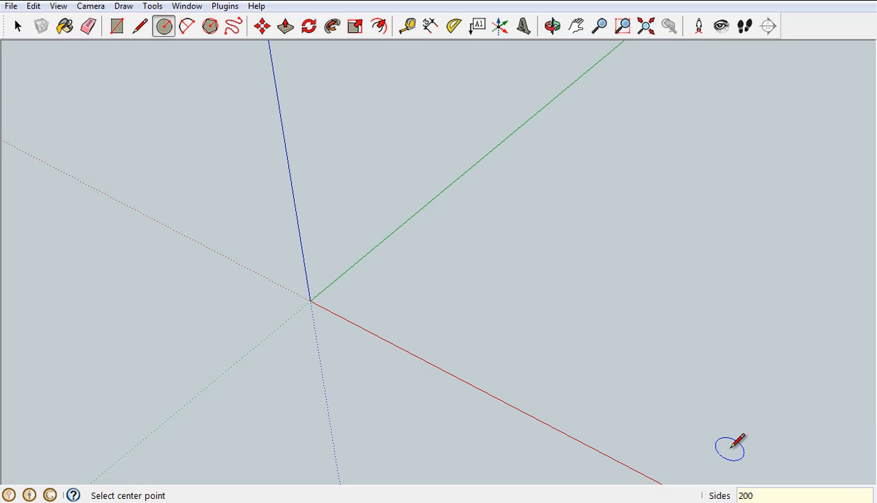
- Try a 200-sided circle centred on the origin with a radius of about 880 mm
{"action": "left_click", "coordinate": [310, 301]}
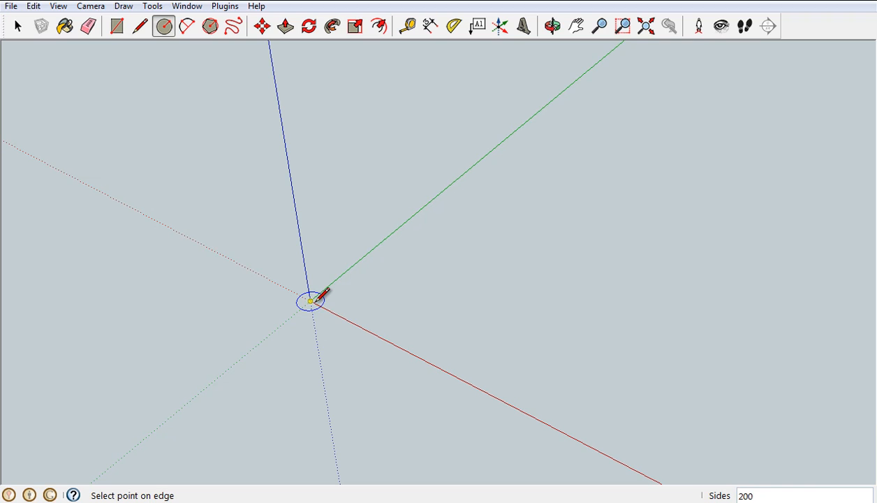
{"action": "left_click", "coordinate": [430, 355]}
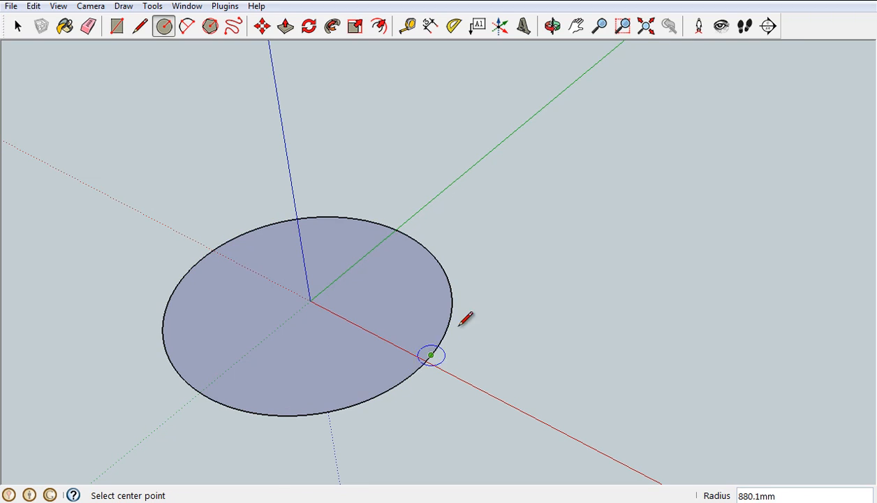
{"action": "left_click", "coordinate": [551, 26]}
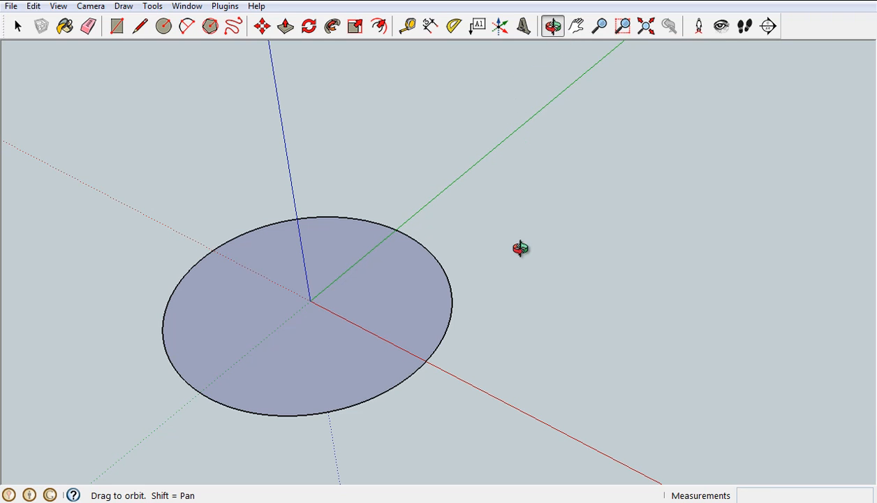
{"action": "left_click_drag", "start_coordinate": [458, 308], "coordinate": [312, 296]}
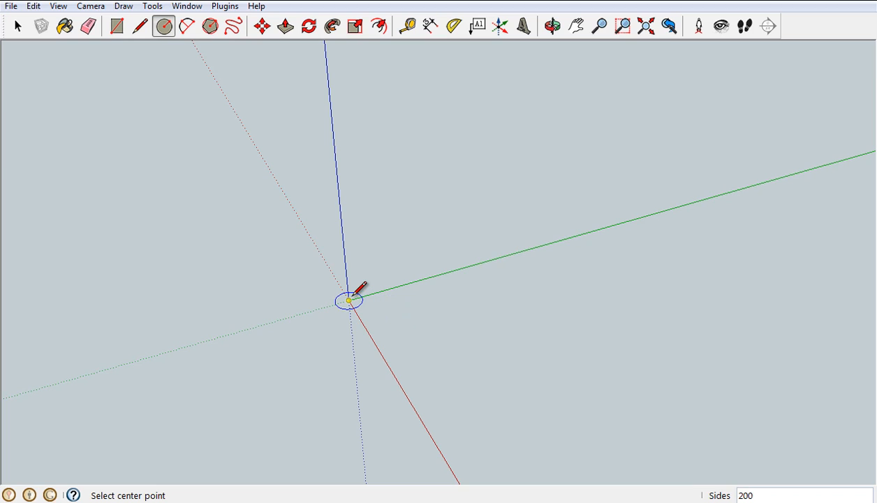
- Draw a 200-sided circle with a 13 mm radius, centred on the origin and ending on the green axis
{"action": "left_click", "coordinate": [349, 300]}
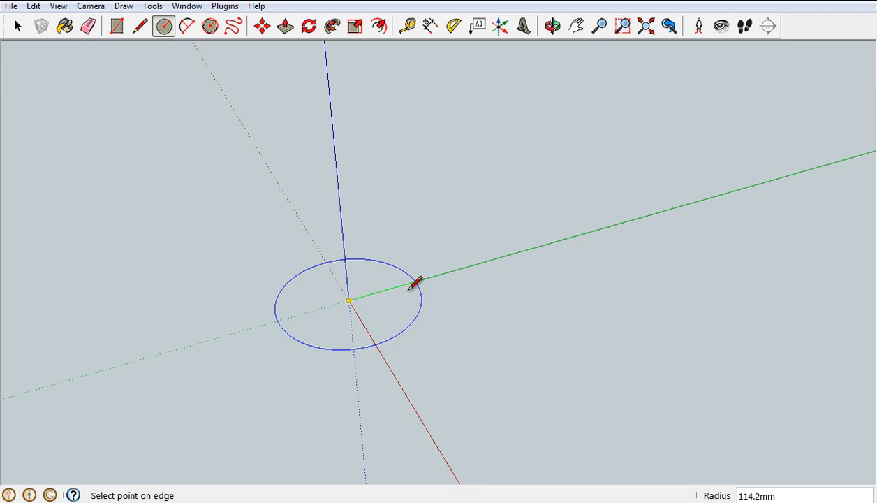
{"action": "scroll", "coordinate": [383, 292], "scroll_direction": "up", "scroll_amount": 5}
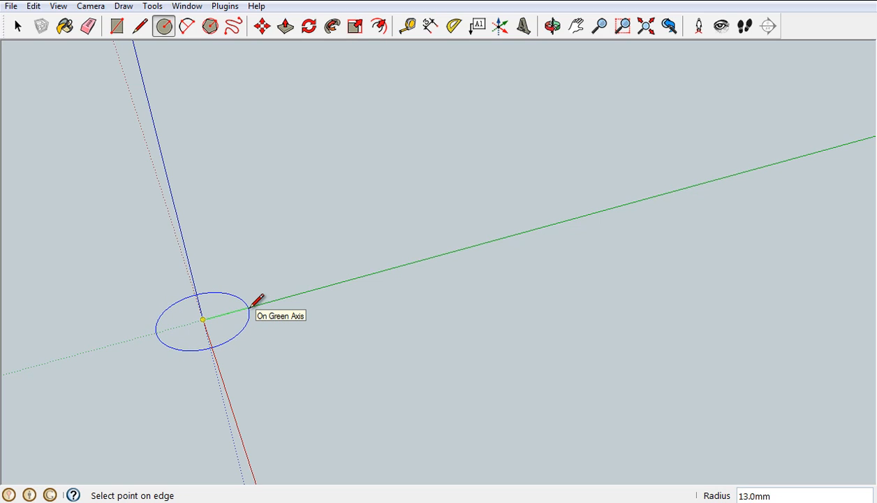
{"action": "left_click", "coordinate": [250, 306]}
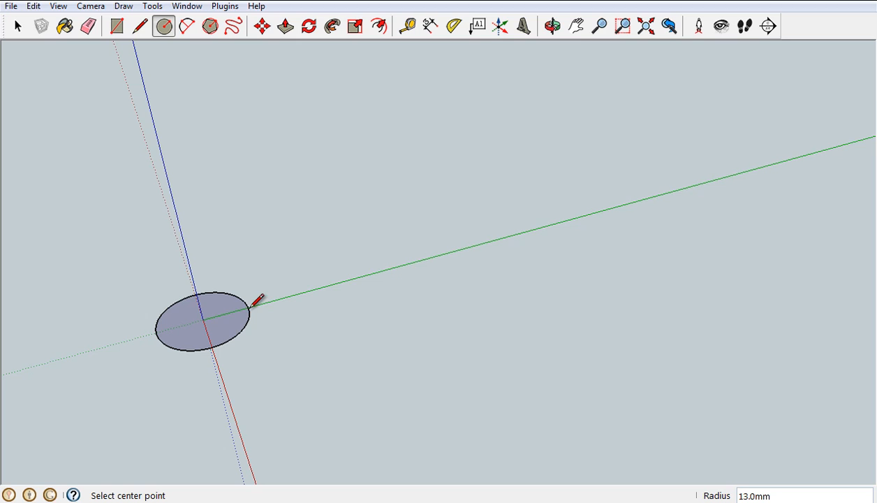
- Measure the new circle's diameter between its opposite edges along the green axis
{"action": "left_click", "coordinate": [576, 28]}
{"action": "left_click_drag", "start_coordinate": [245, 280], "coordinate": [363, 258]}
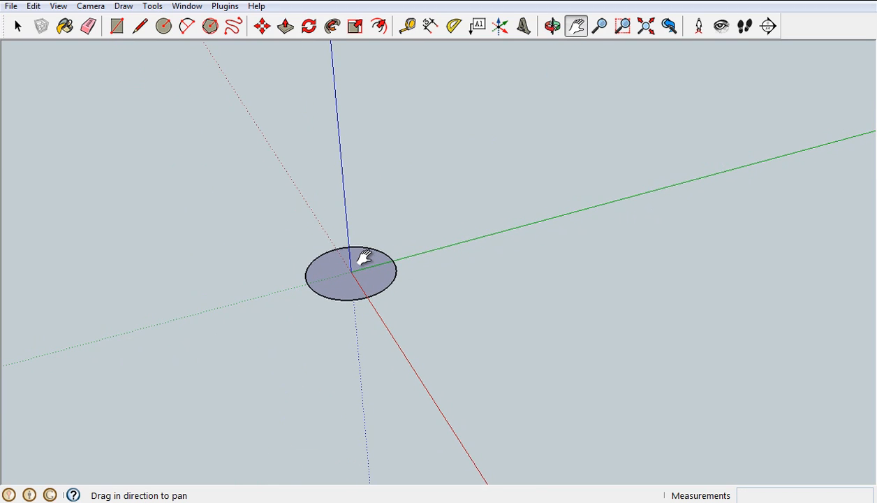
{"action": "scroll", "coordinate": [367, 259], "scroll_direction": "up", "scroll_amount": 5}
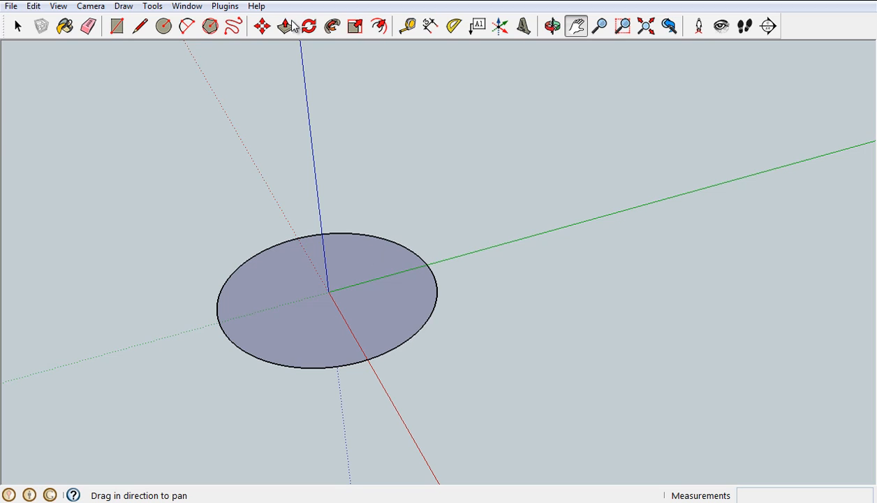
{"action": "left_click", "coordinate": [407, 26]}
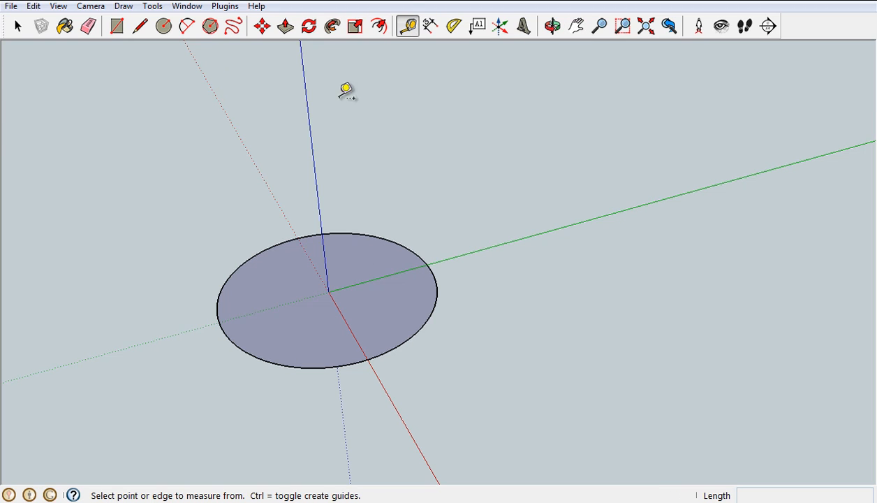
{"action": "left_click", "coordinate": [218, 319]}
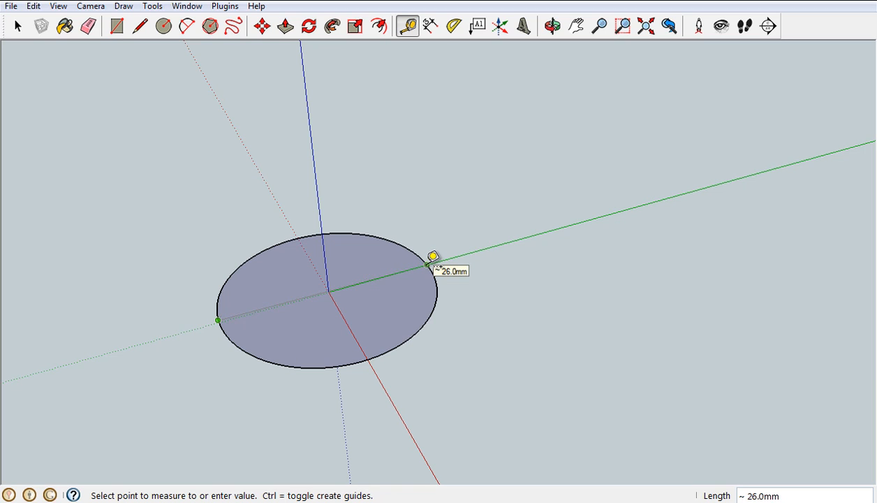
{"action": "left_click", "coordinate": [469, 252]}
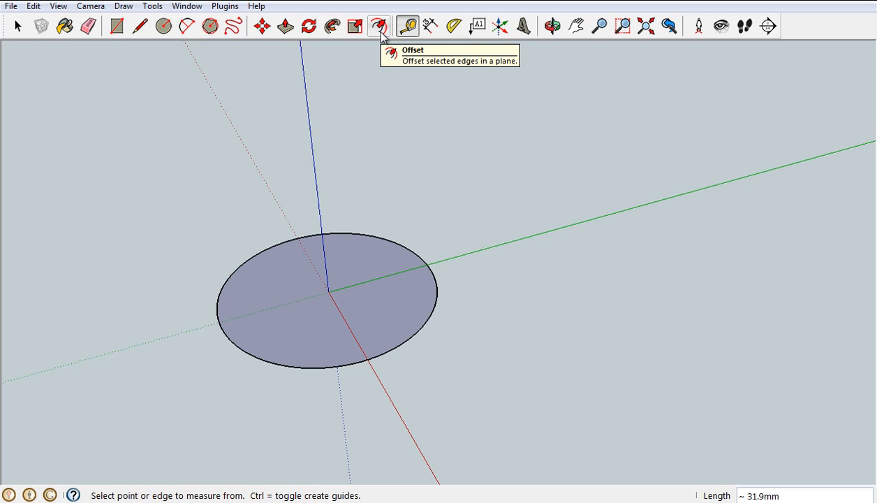
- Extrude the circular face upward 7 mm with Push/Pull to form the solid wheel
{"action": "left_click", "coordinate": [286, 25]}
{"action": "left_click", "coordinate": [316, 313]}
{"action": "left_click_drag", "start_coordinate": [316, 312], "coordinate": [316, 264]}
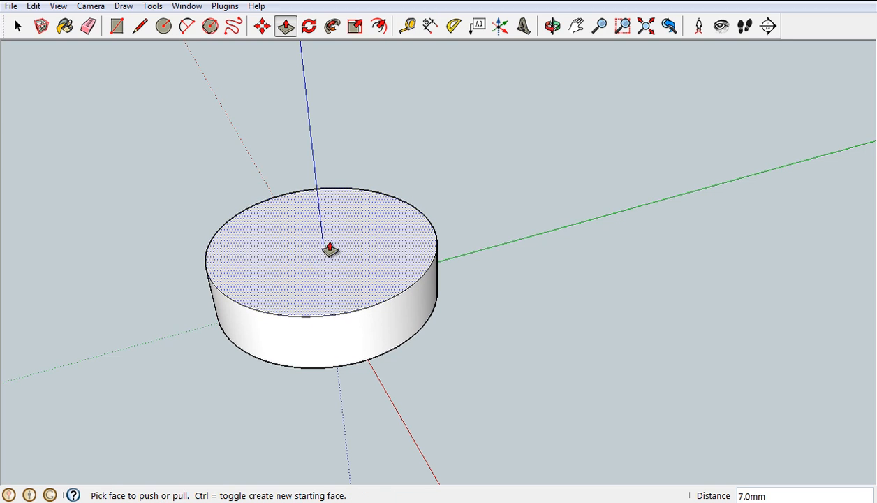
{"action": "left_click", "coordinate": [552, 26]}
{"action": "left_click_drag", "start_coordinate": [377, 238], "coordinate": [323, 320]}
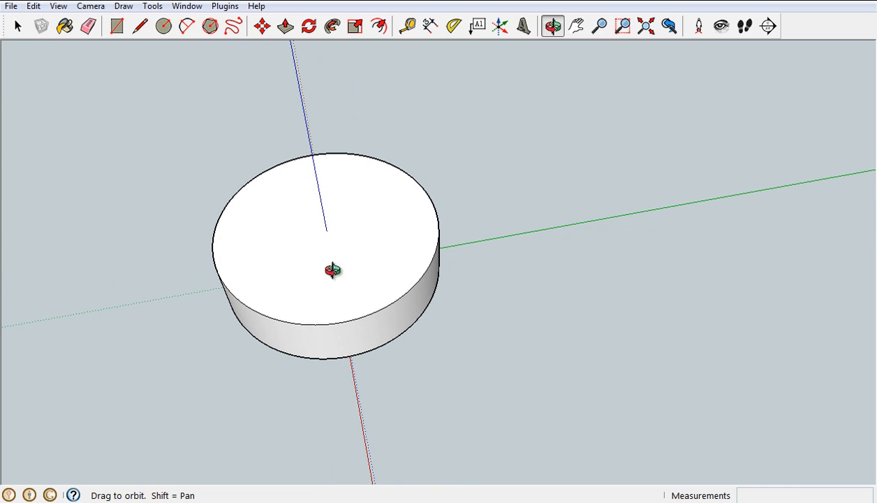
{"action": "left_click_drag", "start_coordinate": [341, 250], "coordinate": [337, 227]}
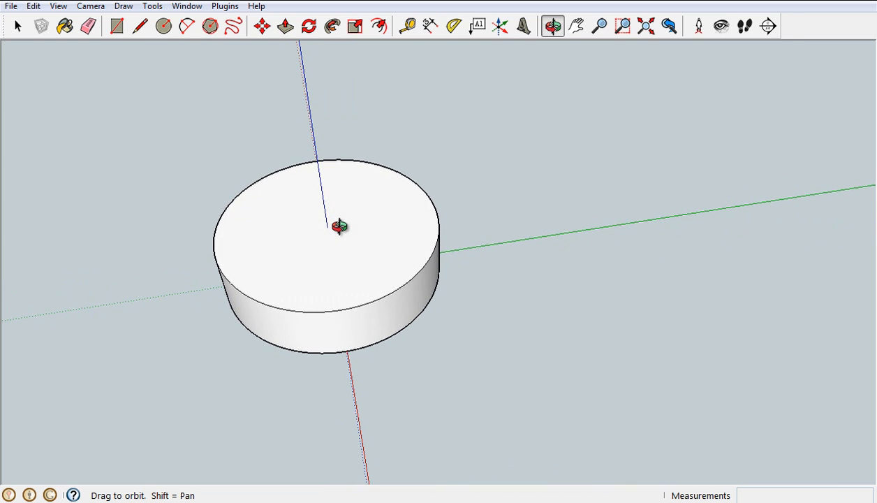
- Draw a circle of about 1.6 mm radius on the wheel's underside, centred on the origin
{"action": "left_click", "coordinate": [168, 29]}
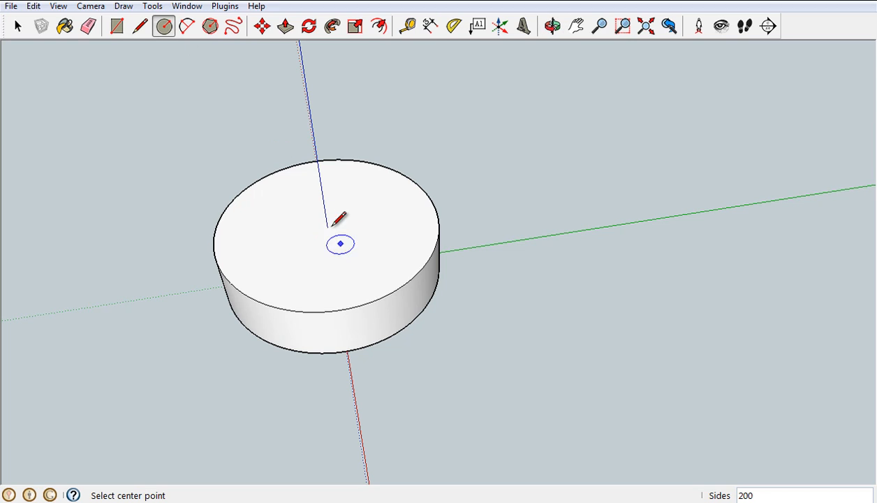
{"action": "left_click", "coordinate": [552, 26]}
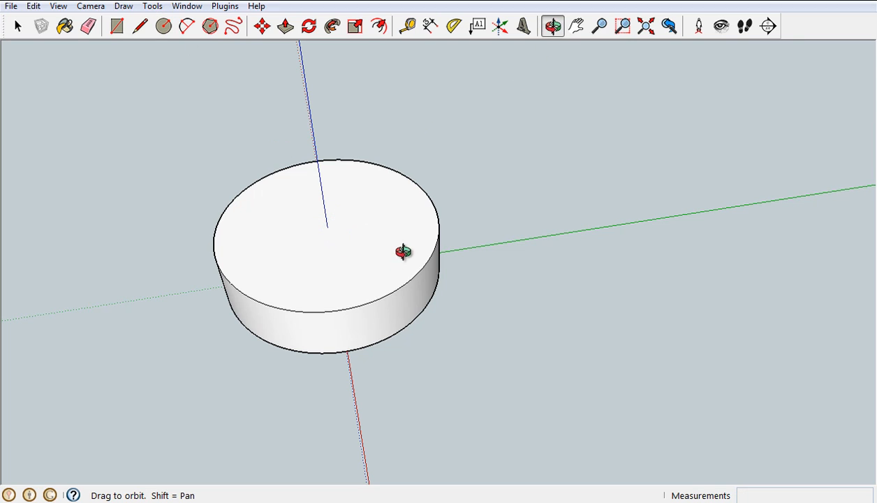
{"action": "left_click_drag", "start_coordinate": [371, 311], "coordinate": [340, 296]}
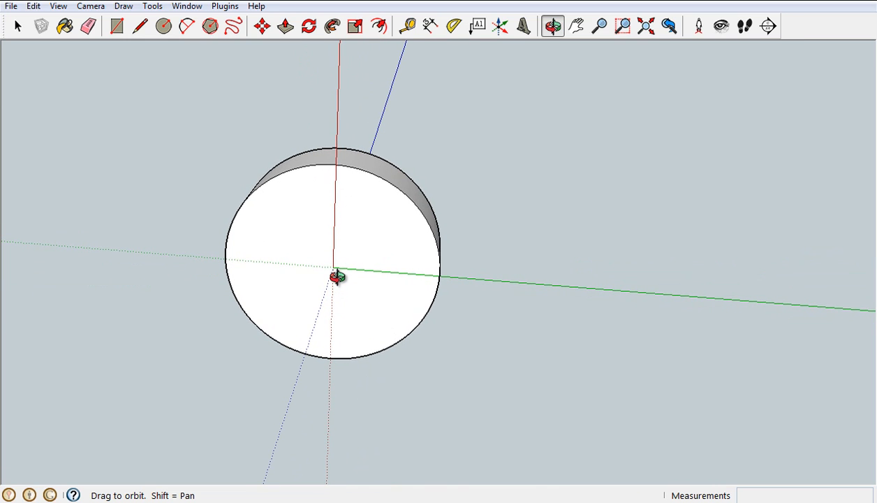
{"action": "scroll", "coordinate": [339, 283], "scroll_direction": "up", "scroll_amount": 5}
{"action": "key", "text": "c"}
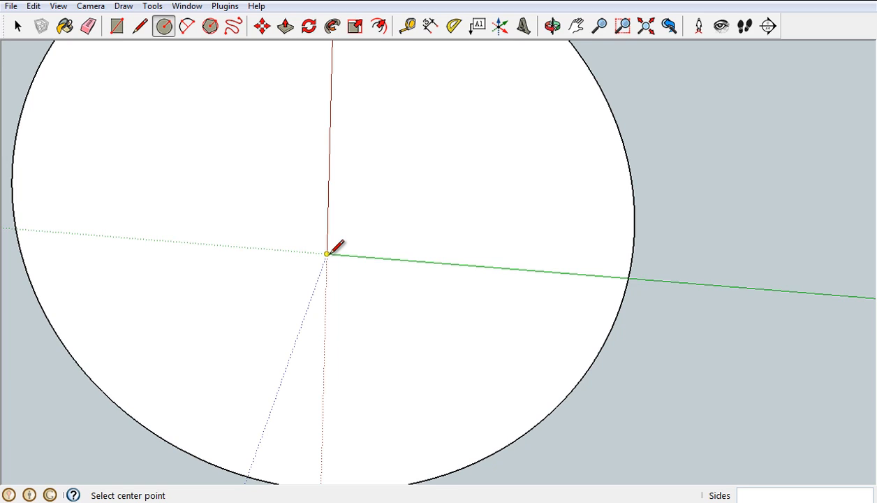
{"action": "left_click", "coordinate": [327, 253]}
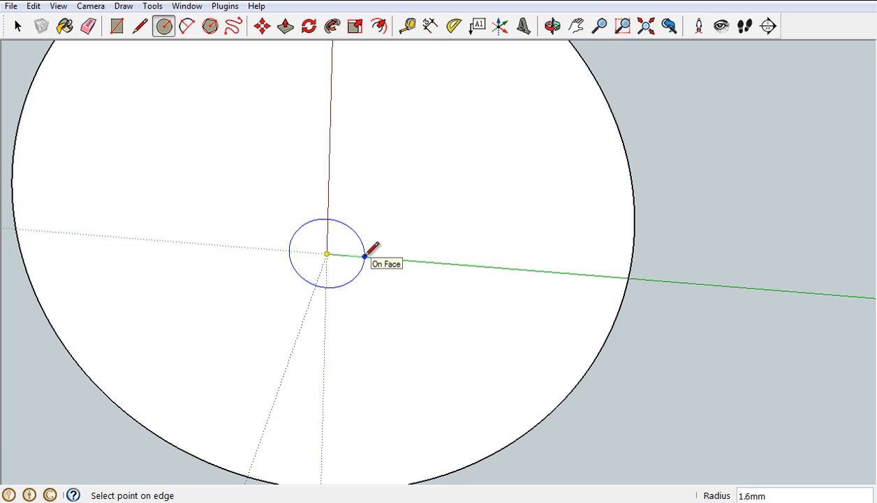
{"action": "left_click", "coordinate": [364, 256]}
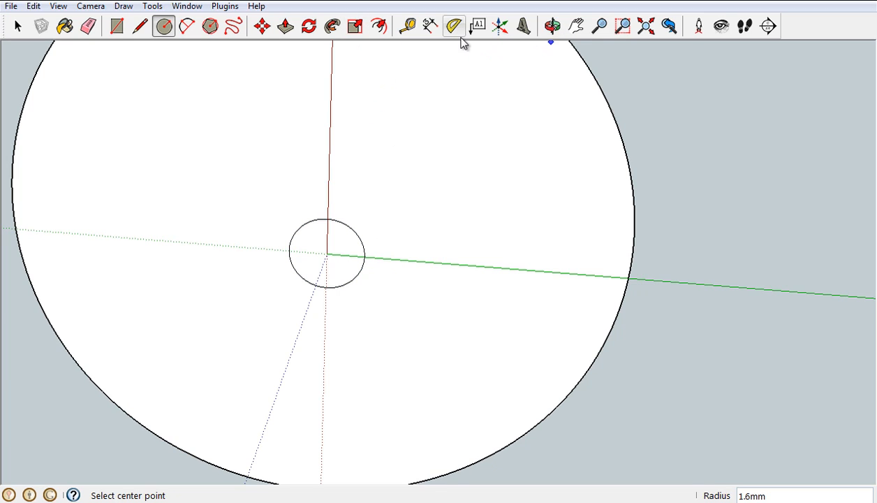
- Push/Pull the small central circle upward through the wheel and past its upper face
{"action": "left_click", "coordinate": [552, 25]}
{"action": "left_click_drag", "start_coordinate": [496, 125], "coordinate": [513, 343]}
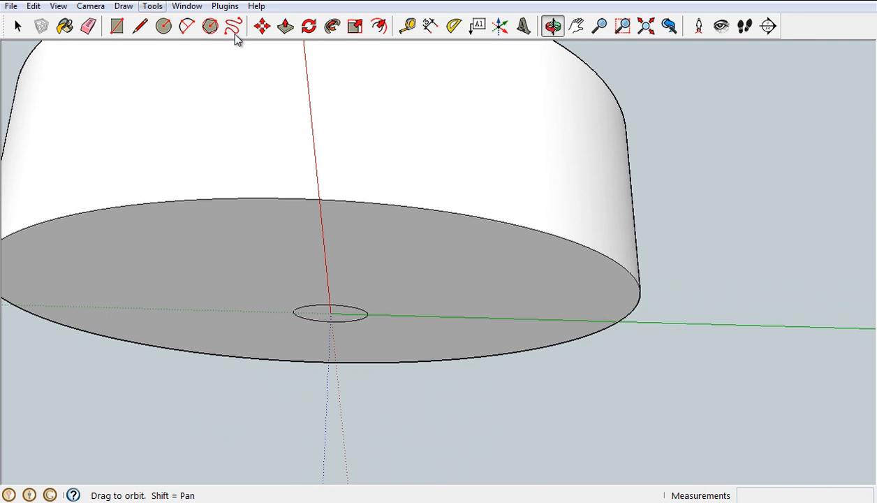
{"action": "left_click", "coordinate": [287, 26]}
{"action": "left_click_drag", "start_coordinate": [349, 312], "coordinate": [372, 68]}
- Push the protruding column's end face down about 6.1 mm, flush with the wheel's upper face, to open the centre hole
{"action": "left_click", "coordinate": [553, 26]}
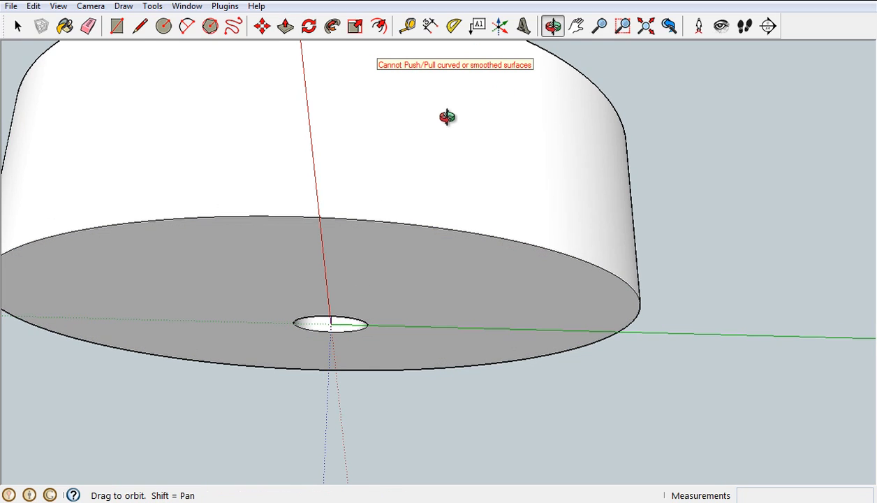
{"action": "left_click_drag", "start_coordinate": [449, 115], "coordinate": [468, 364]}
{"action": "left_click_drag", "start_coordinate": [415, 251], "coordinate": [415, 299]}
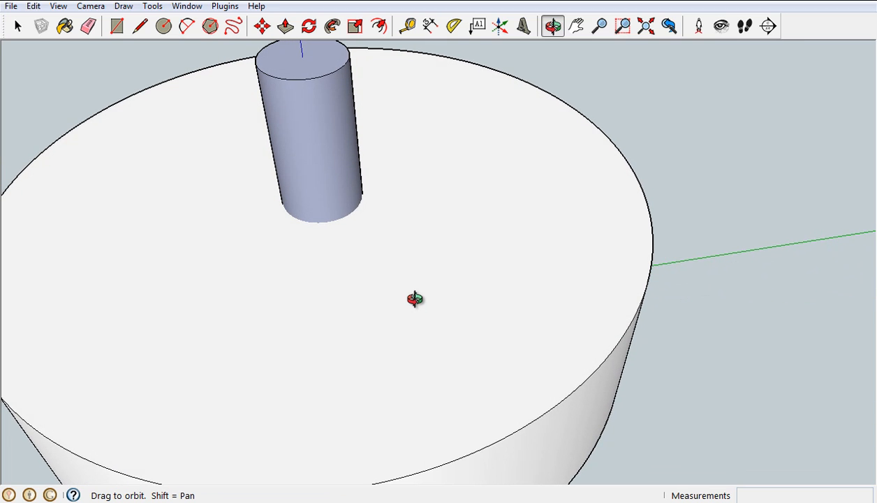
{"action": "left_click_drag", "start_coordinate": [388, 209], "coordinate": [395, 227]}
{"action": "left_click", "coordinate": [285, 26]}
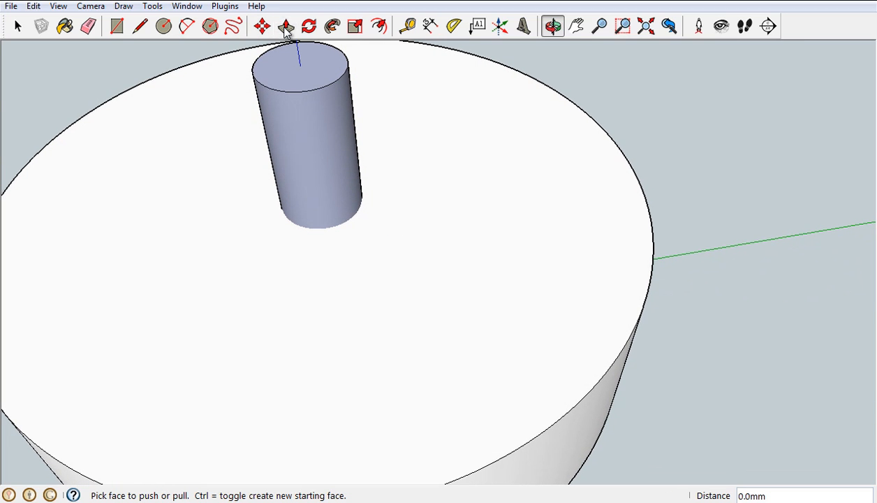
{"action": "left_click", "coordinate": [283, 73]}
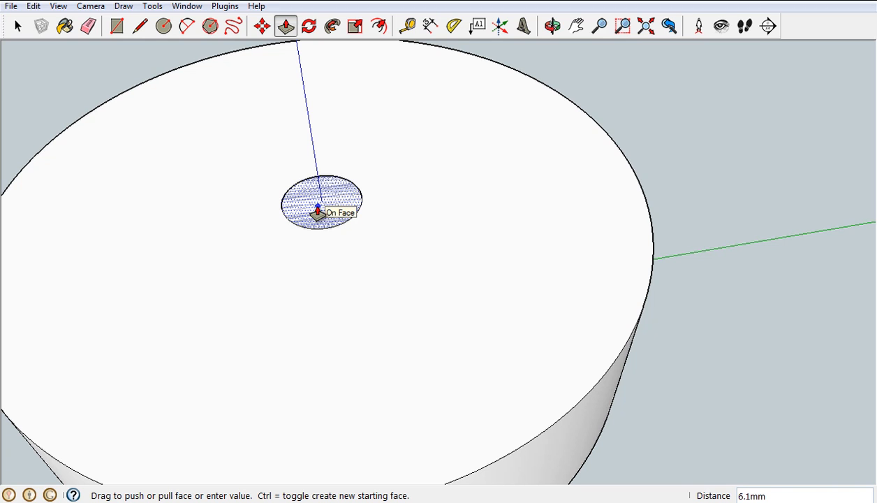
{"action": "left_click", "coordinate": [318, 213]}
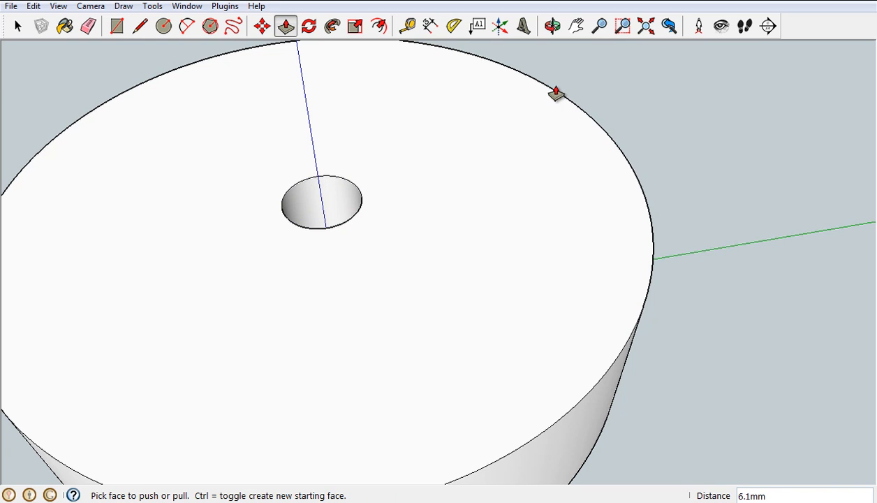
{"action": "left_click", "coordinate": [552, 25]}
{"action": "left_click_drag", "start_coordinate": [432, 181], "coordinate": [332, 264]}
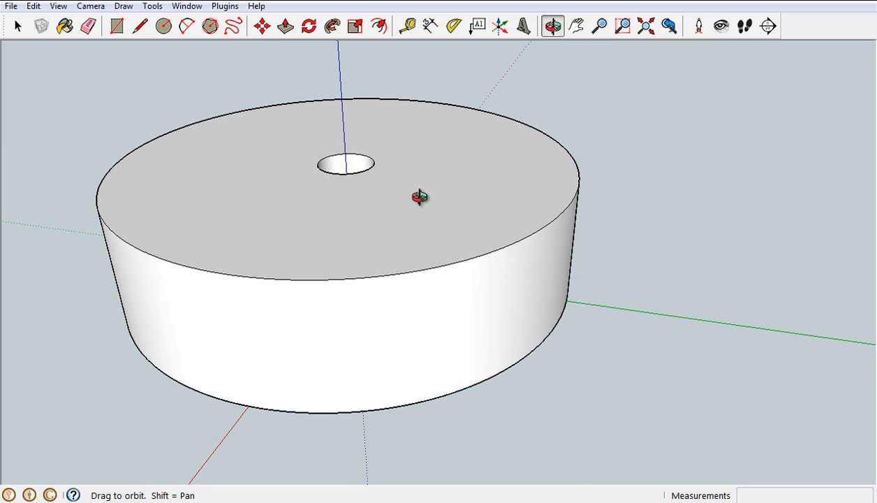
{"action": "left_click_drag", "start_coordinate": [419, 197], "coordinate": [393, 202]}
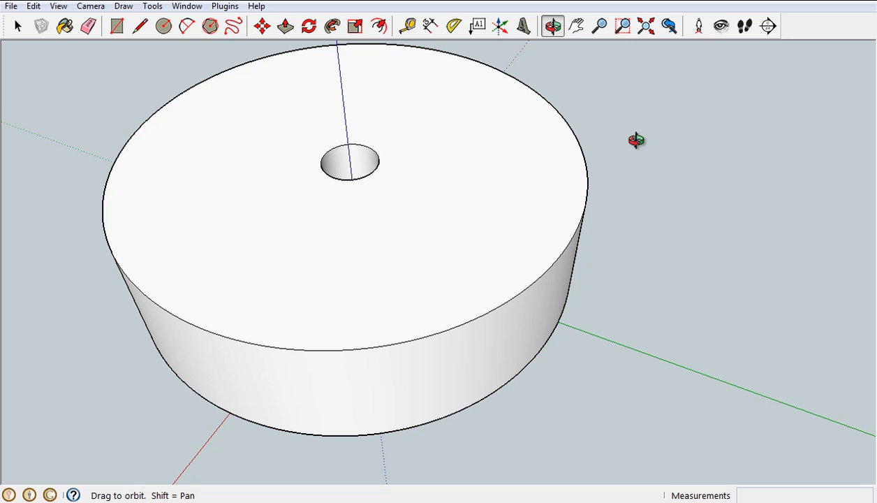
{"action": "left_click_drag", "start_coordinate": [482, 168], "coordinate": [371, 57]}
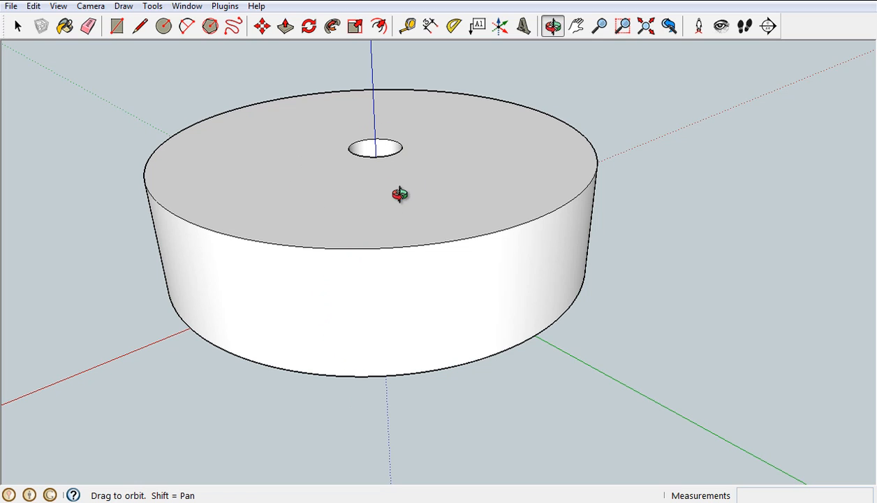
{"action": "left_click_drag", "start_coordinate": [446, 159], "coordinate": [405, 323]}
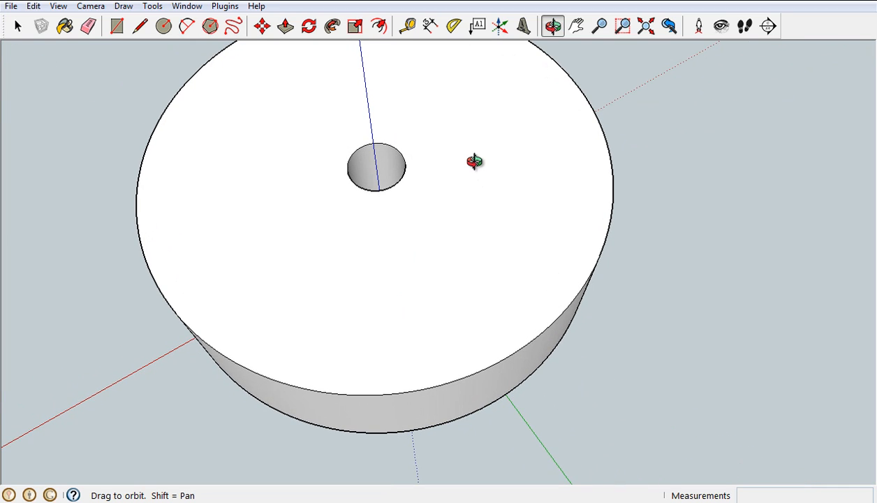